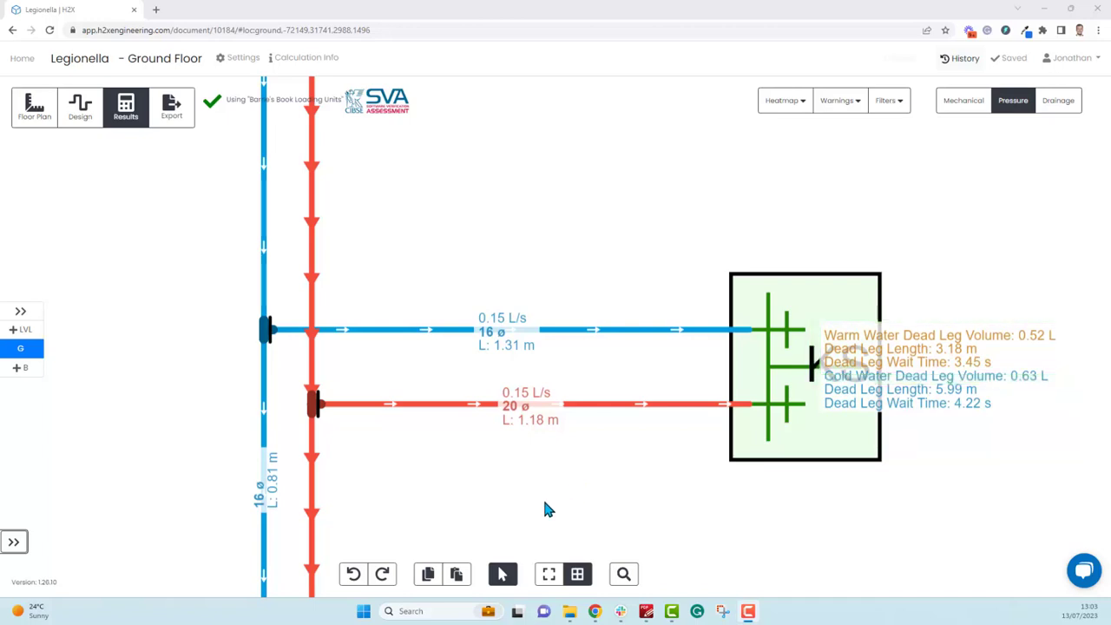
- Draw a U-shaped hot-water PEX detour below the branch, joining back onto the line
{"action": "left_click", "coordinate": [80, 106]}
{"action": "left_click", "coordinate": [372, 102]}
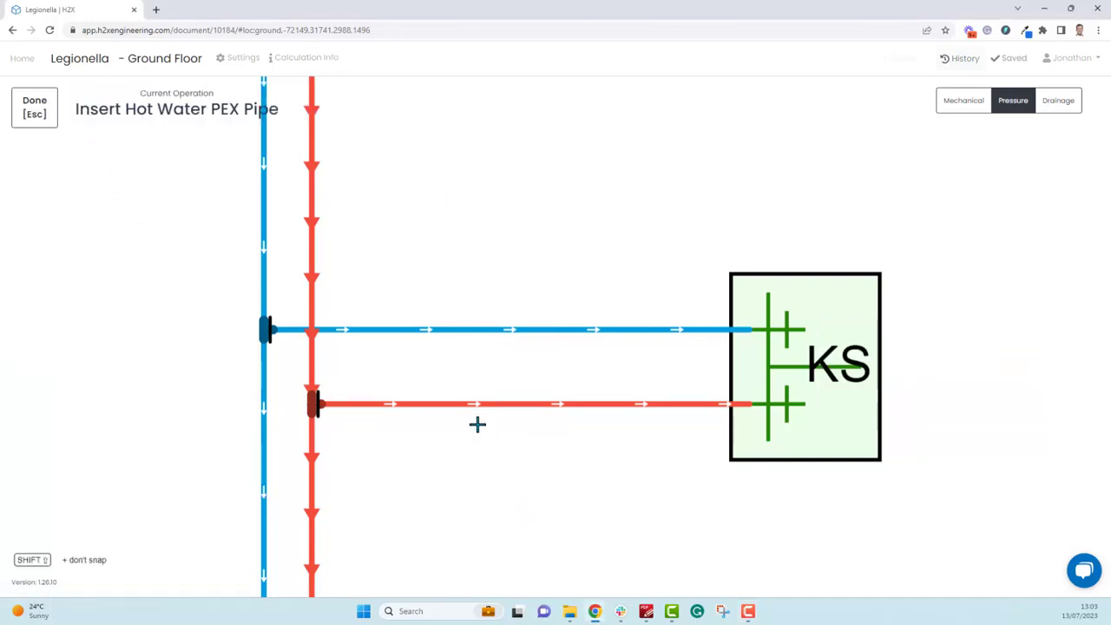
{"action": "left_click", "coordinate": [465, 405]}
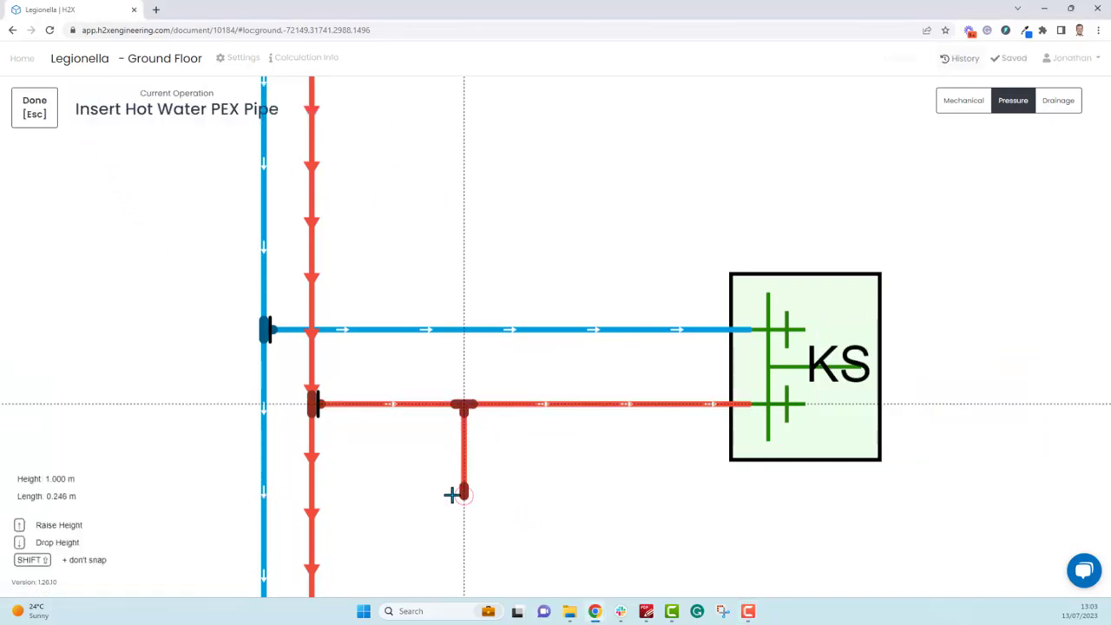
{"action": "left_click", "coordinate": [462, 496]}
{"action": "left_click", "coordinate": [623, 496]}
{"action": "left_click", "coordinate": [624, 405]}
{"action": "key", "text": "Escape"}
- Delete the bypassed straight hot-water section and recalculate the dead-leg results
{"action": "left_click", "coordinate": [581, 405]}
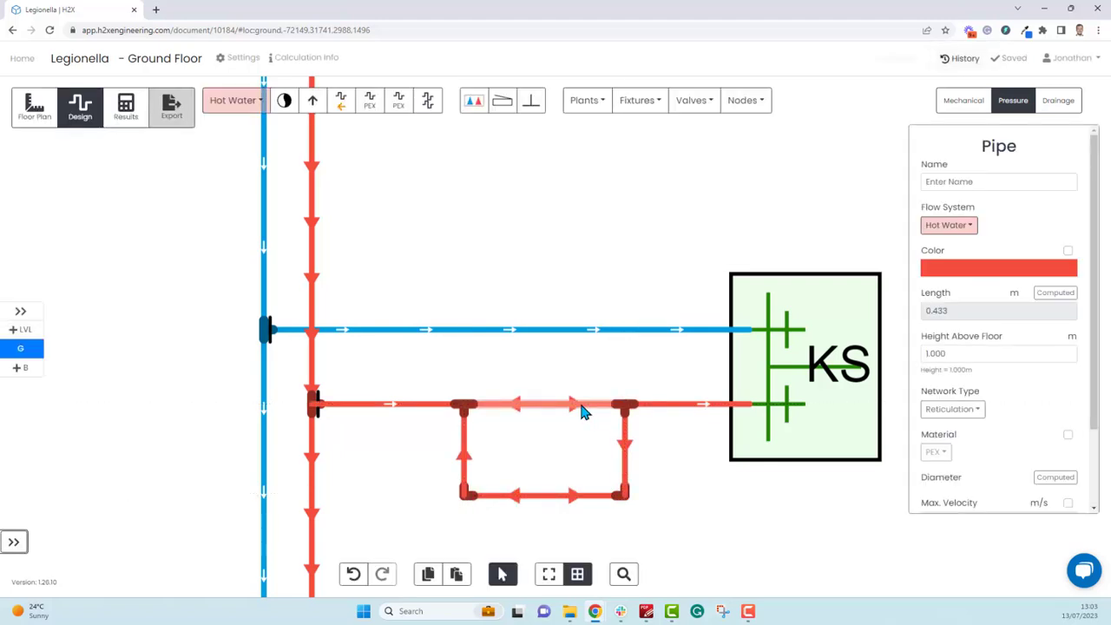
{"action": "key", "text": "Delete"}
{"action": "left_click", "coordinate": [142, 124]}
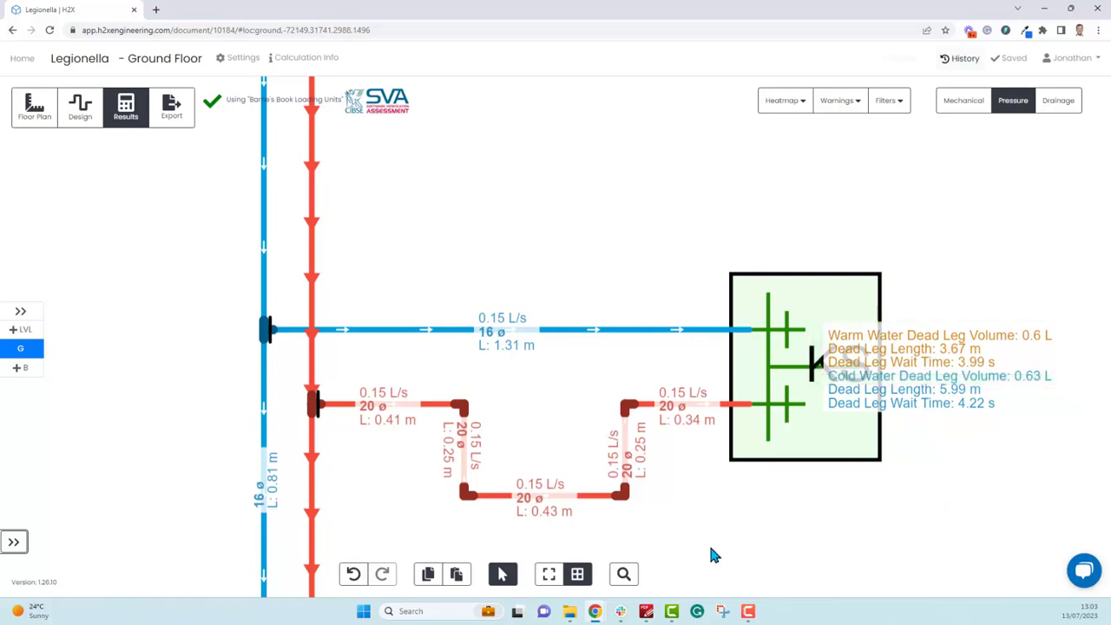
- Override the first hot-water pipe segment's diameter to 40mm and recalculate the results
{"action": "left_click", "coordinate": [80, 106]}
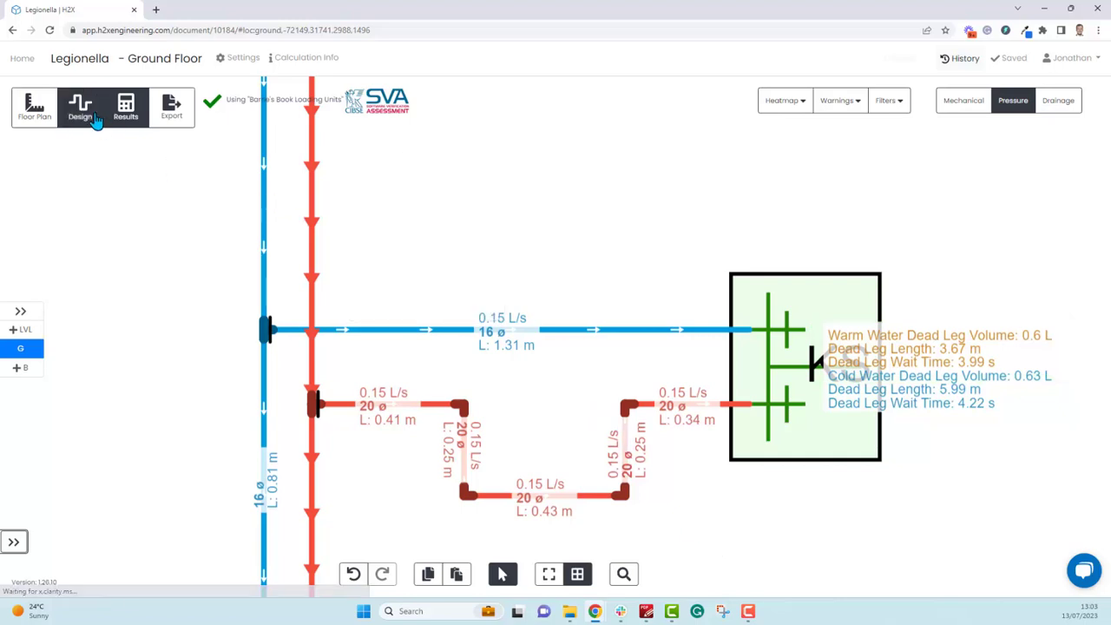
{"action": "left_click", "coordinate": [369, 410]}
{"action": "left_click", "coordinate": [1046, 479]}
{"action": "left_click", "coordinate": [942, 495]}
{"action": "left_click", "coordinate": [945, 435]}
{"action": "left_click", "coordinate": [751, 507]}
{"action": "left_click", "coordinate": [127, 118]}
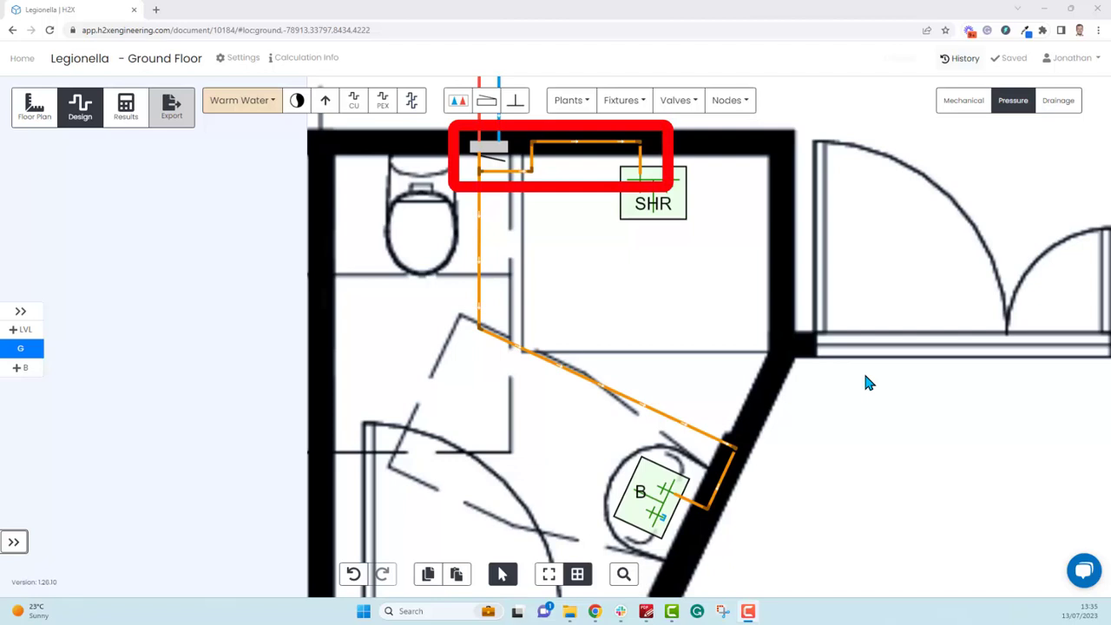
- Draw a warm-water PEX pipe from the shower connection down the right-hand wall to the basin
{"action": "left_click", "coordinate": [378, 105]}
{"action": "left_click", "coordinate": [642, 139]}
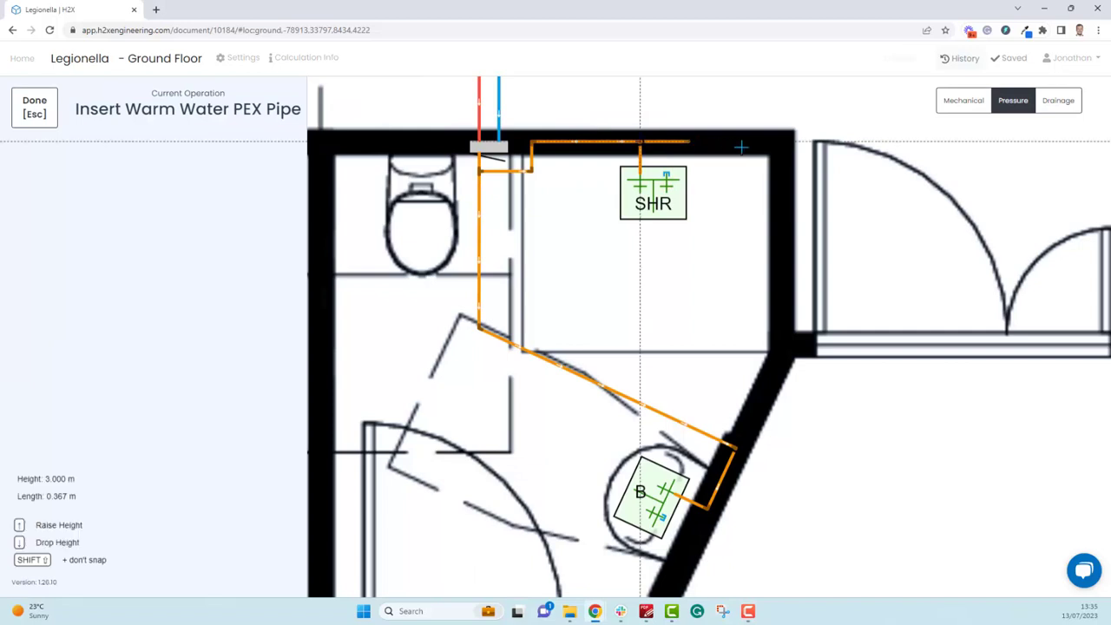
{"action": "left_click", "coordinate": [781, 433]}
{"action": "left_click", "coordinate": [734, 445]}
{"action": "left_click", "coordinate": [780, 358]}
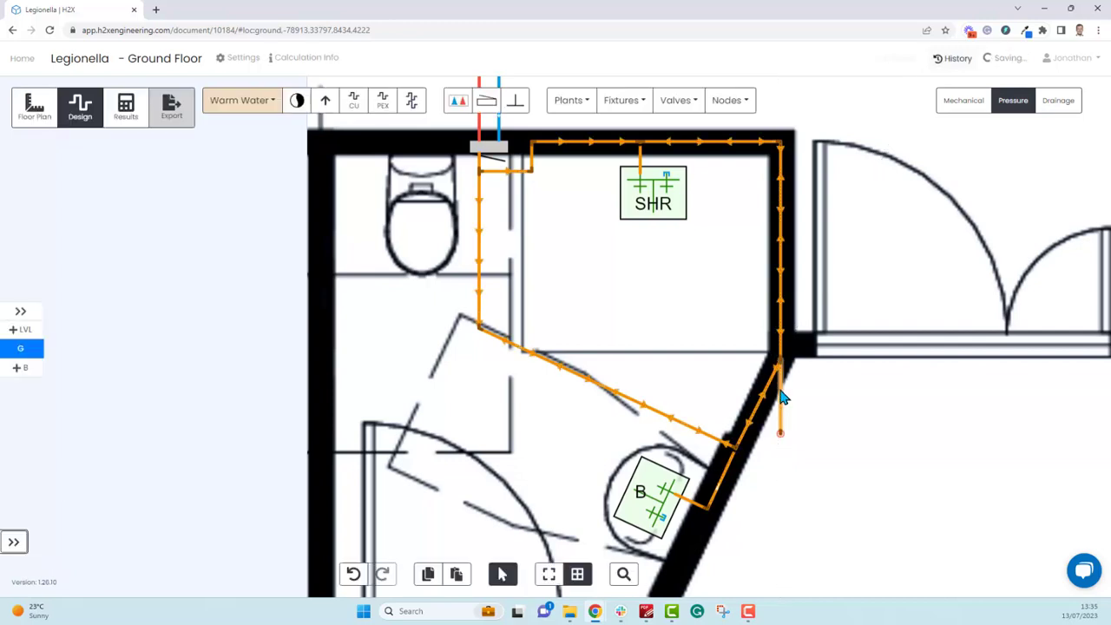
- Delete the leftover pipe stub and the old diagonal warm-water run
{"action": "left_click", "coordinate": [781, 397]}
{"action": "key", "text": "Delete"}
{"action": "left_click", "coordinate": [503, 337]}
{"action": "key", "text": "Delete"}
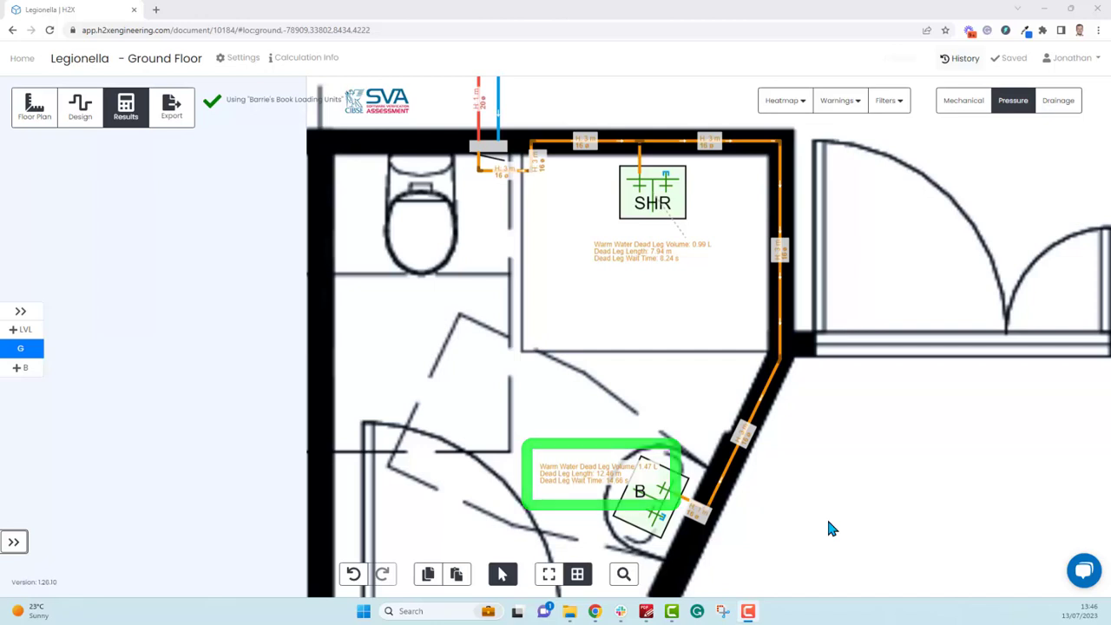
- Set Height Above Floor to 1 for all nine connected warm-water pipes and recalculate
{"action": "left_click", "coordinate": [80, 106]}
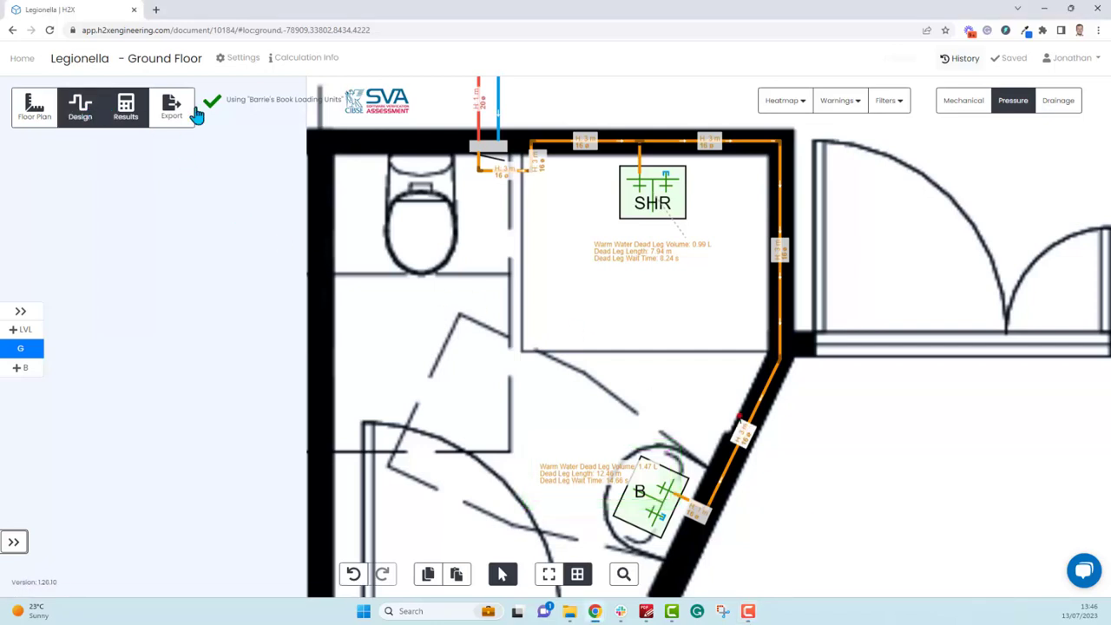
{"action": "left_click", "coordinate": [484, 167]}
{"action": "left_click", "coordinate": [491, 174]}
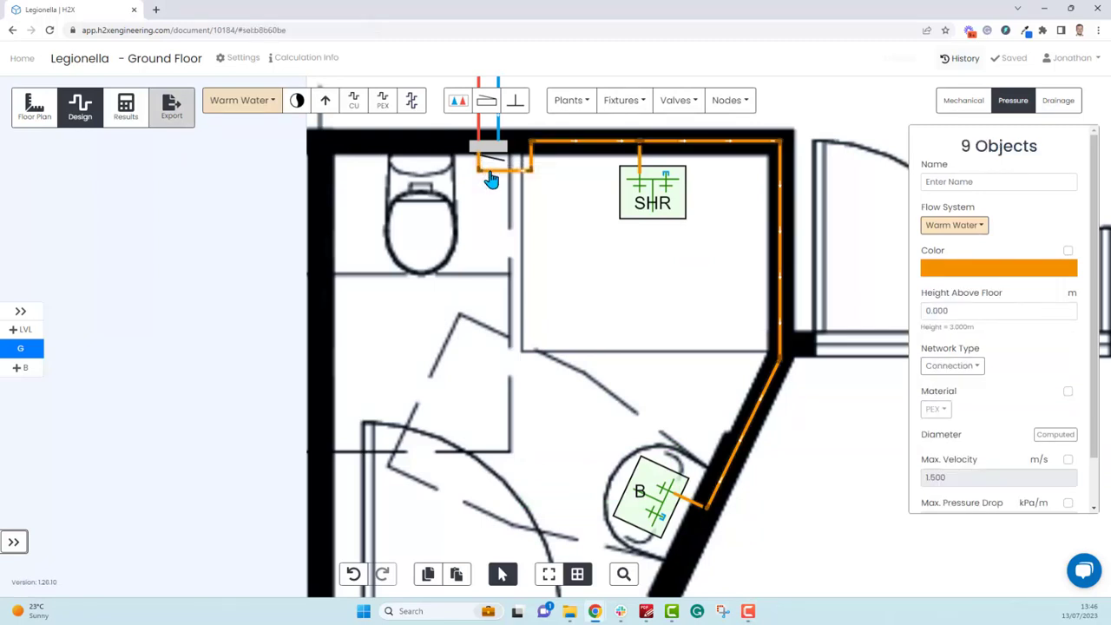
{"action": "left_click_drag", "start_coordinate": [960, 310], "coordinate": [922, 311]}
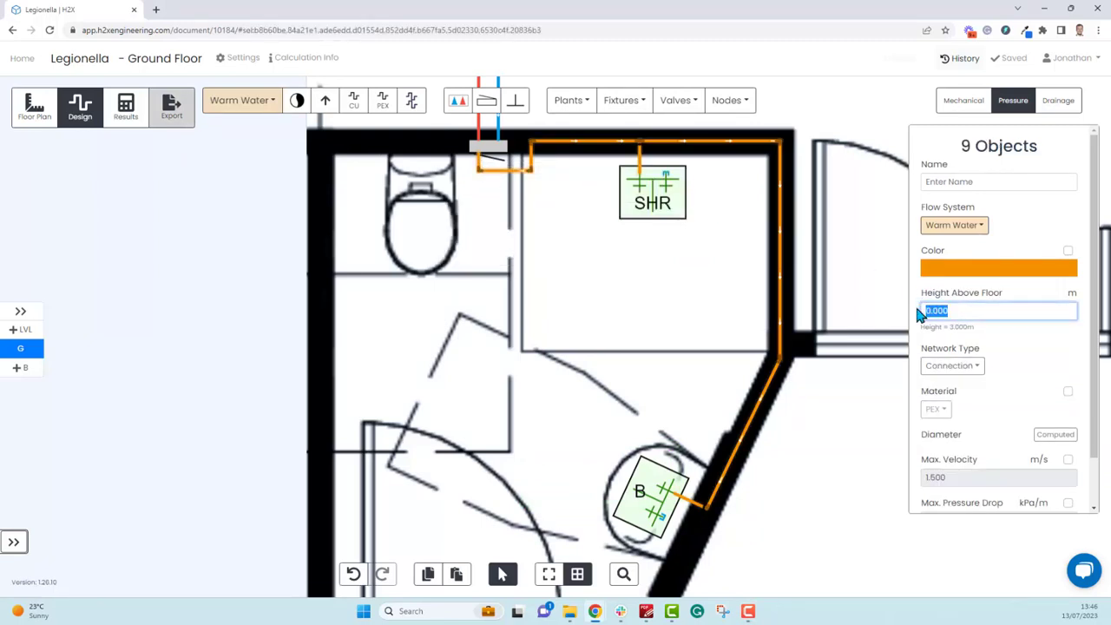
{"action": "type", "text": "1"}
{"action": "left_click", "coordinate": [855, 336]}
{"action": "left_click", "coordinate": [126, 107]}
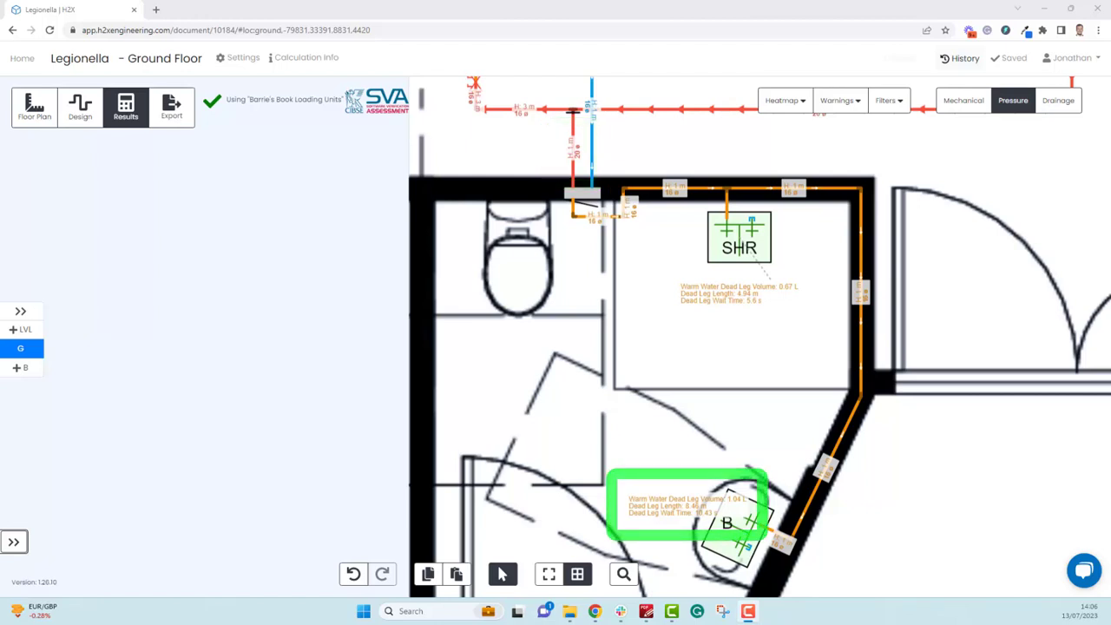
- Enable Residual Pressure in the Fixture section of the result label filters
{"action": "left_click", "coordinate": [908, 117]}
{"action": "scroll", "coordinate": [989, 213], "scroll_direction": "down", "scroll_amount": 2}
{"action": "scroll", "coordinate": [998, 217], "scroll_direction": "down", "scroll_amount": 10}
{"action": "scroll", "coordinate": [998, 261], "scroll_direction": "down", "scroll_amount": 1}
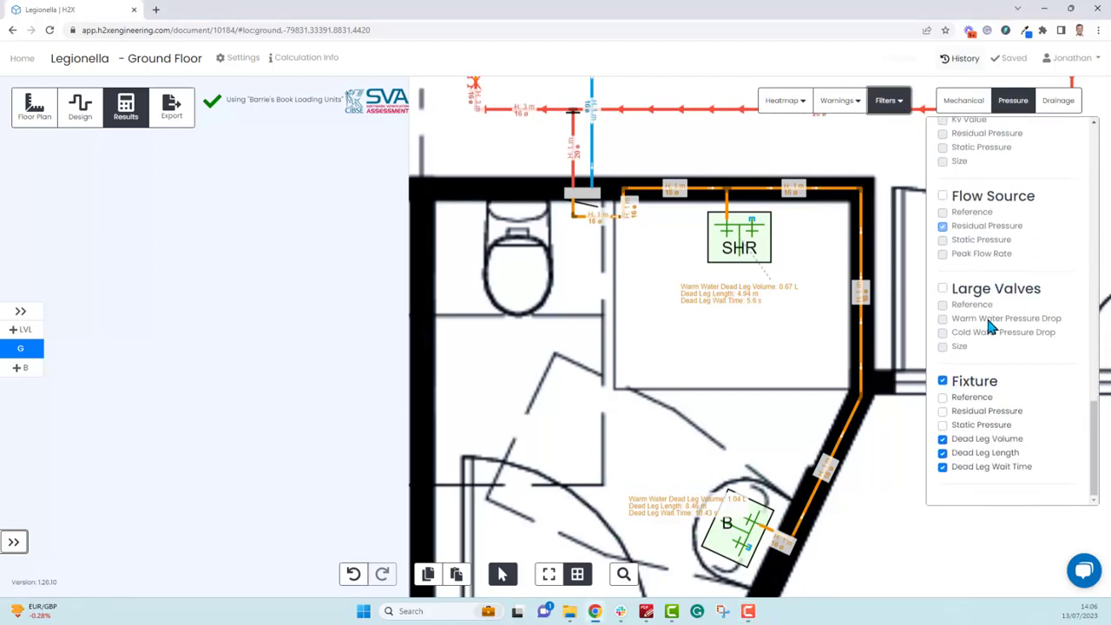
{"action": "left_click", "coordinate": [942, 412]}
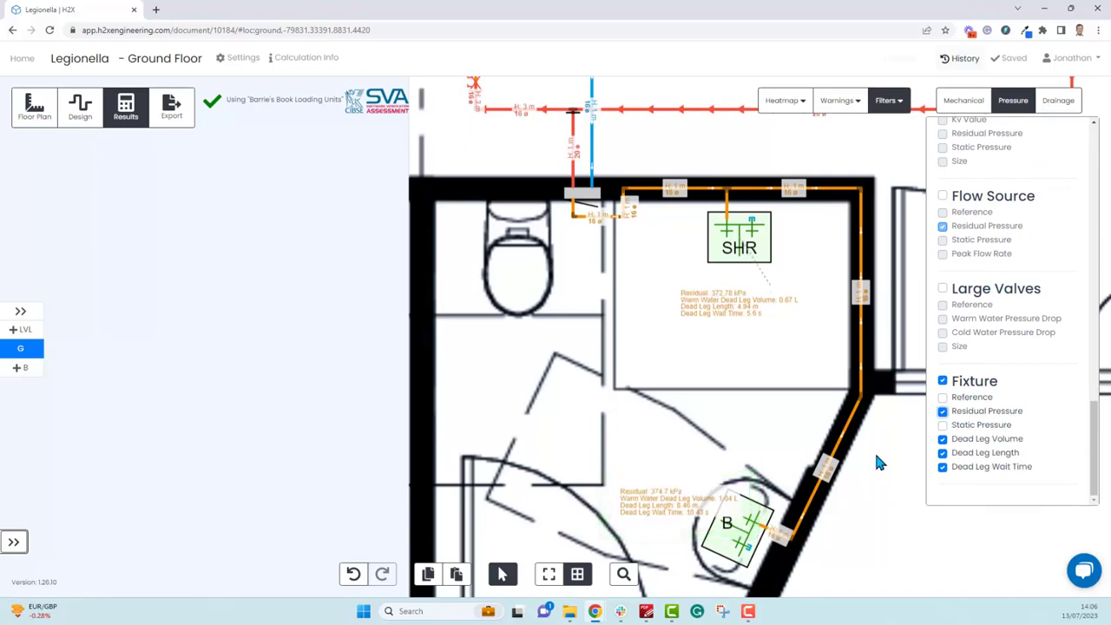
- Turn on the Override Default for the hot-water riser's Max. Velocity and edit its value
{"action": "left_click", "coordinate": [82, 108]}
{"action": "left_click", "coordinate": [574, 165]}
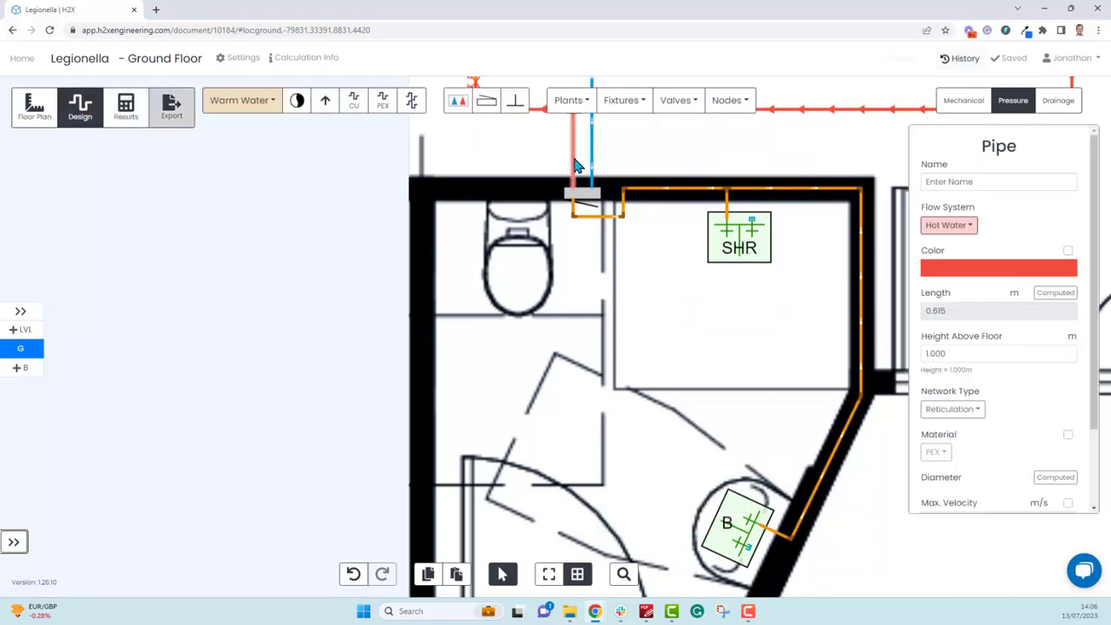
{"action": "scroll", "coordinate": [1010, 347], "scroll_direction": "down", "scroll_amount": 1}
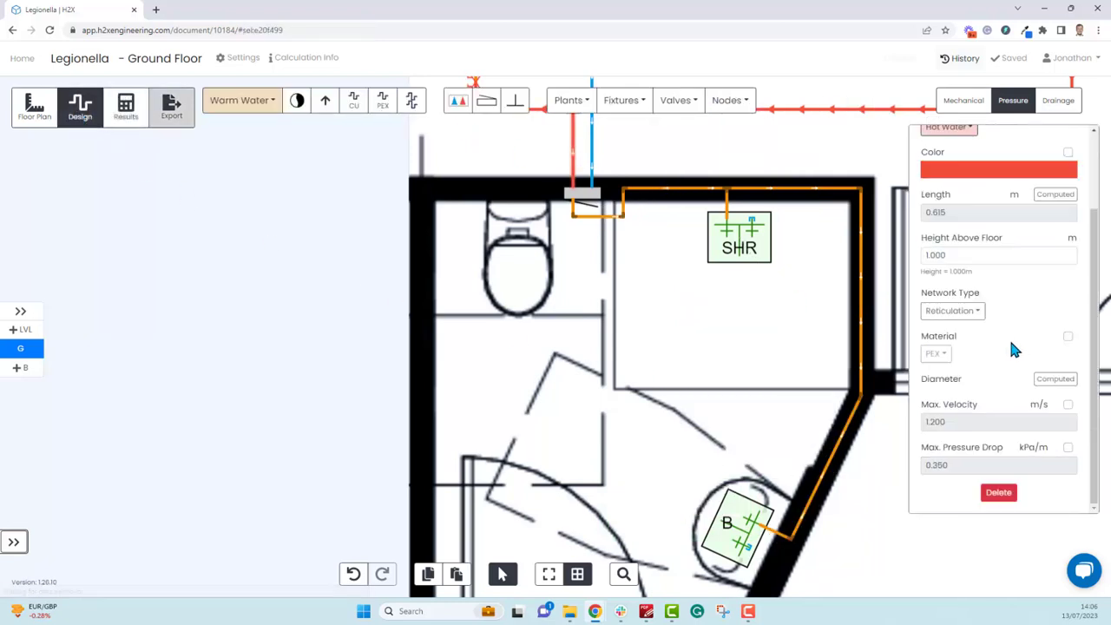
{"action": "left_click", "coordinate": [1067, 404]}
{"action": "left_click", "coordinate": [932, 421]}
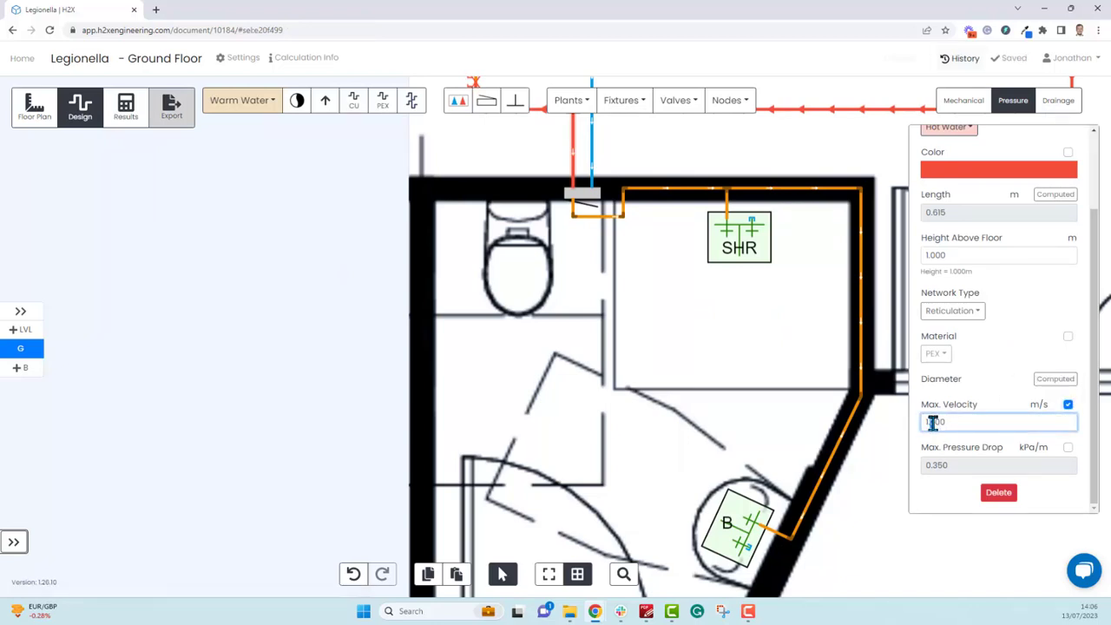
{"action": "left_click", "coordinate": [769, 377]}
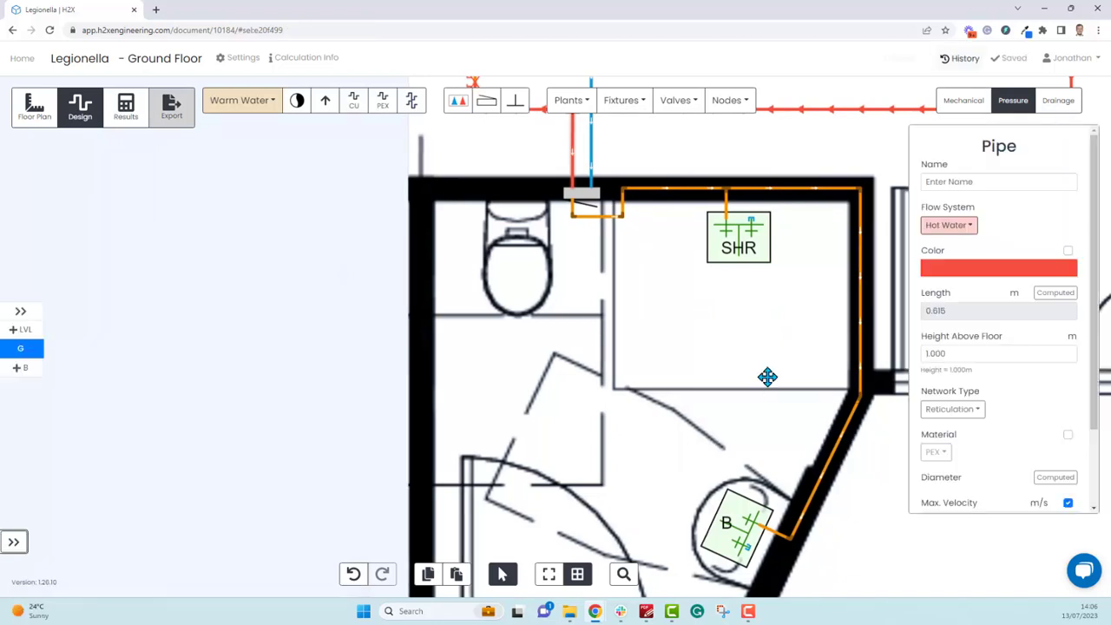
{"action": "left_click", "coordinate": [126, 107]}
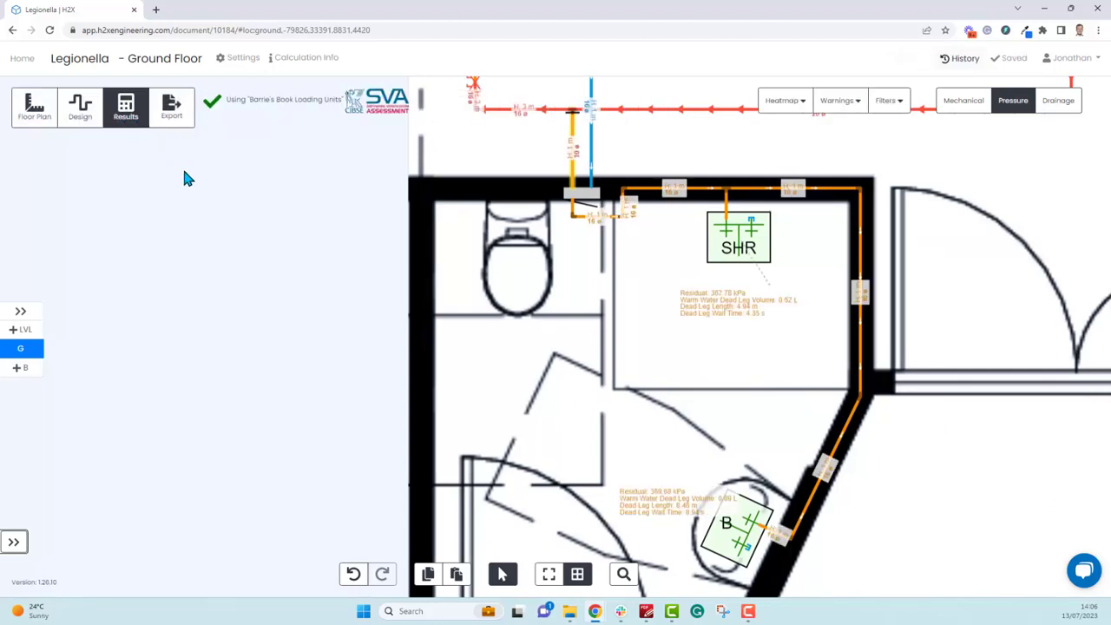